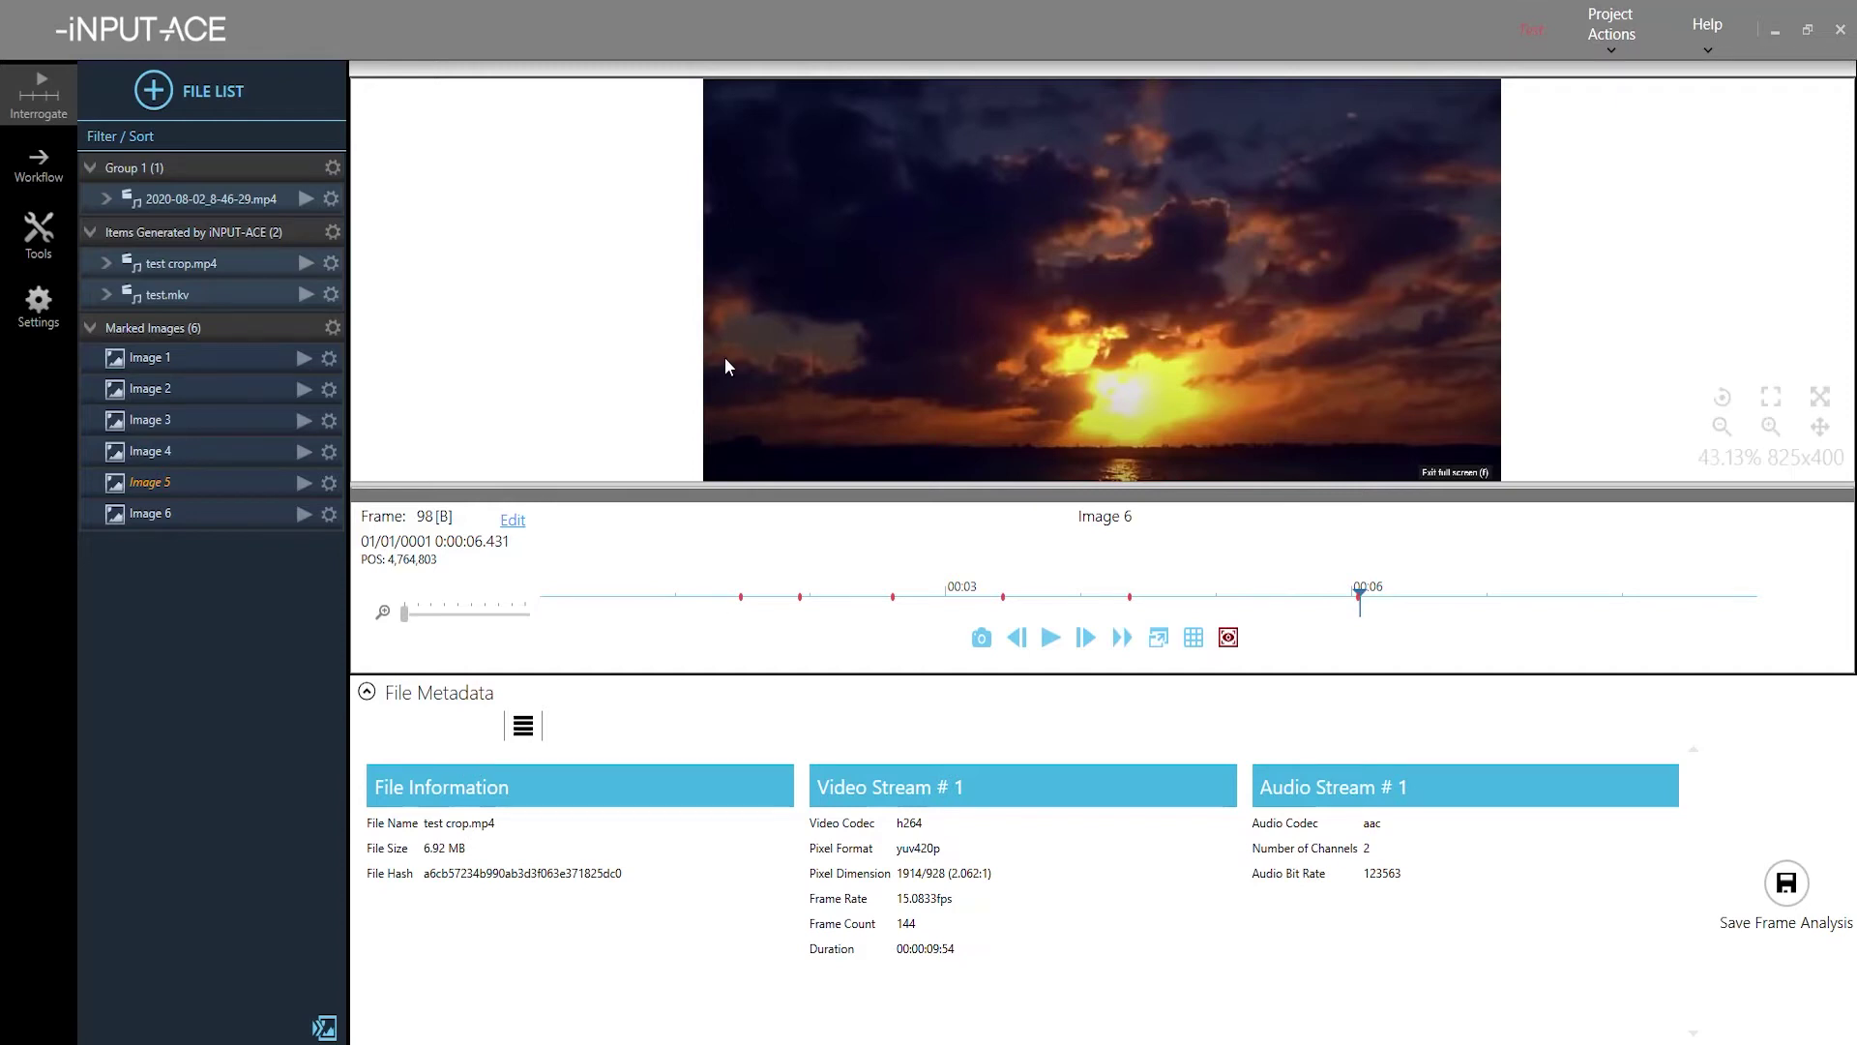
Review the iNPUT-ACE Settings, with the project auto-save interval of 5, then close them
{"action": "left_click", "coordinate": [751, 54]}
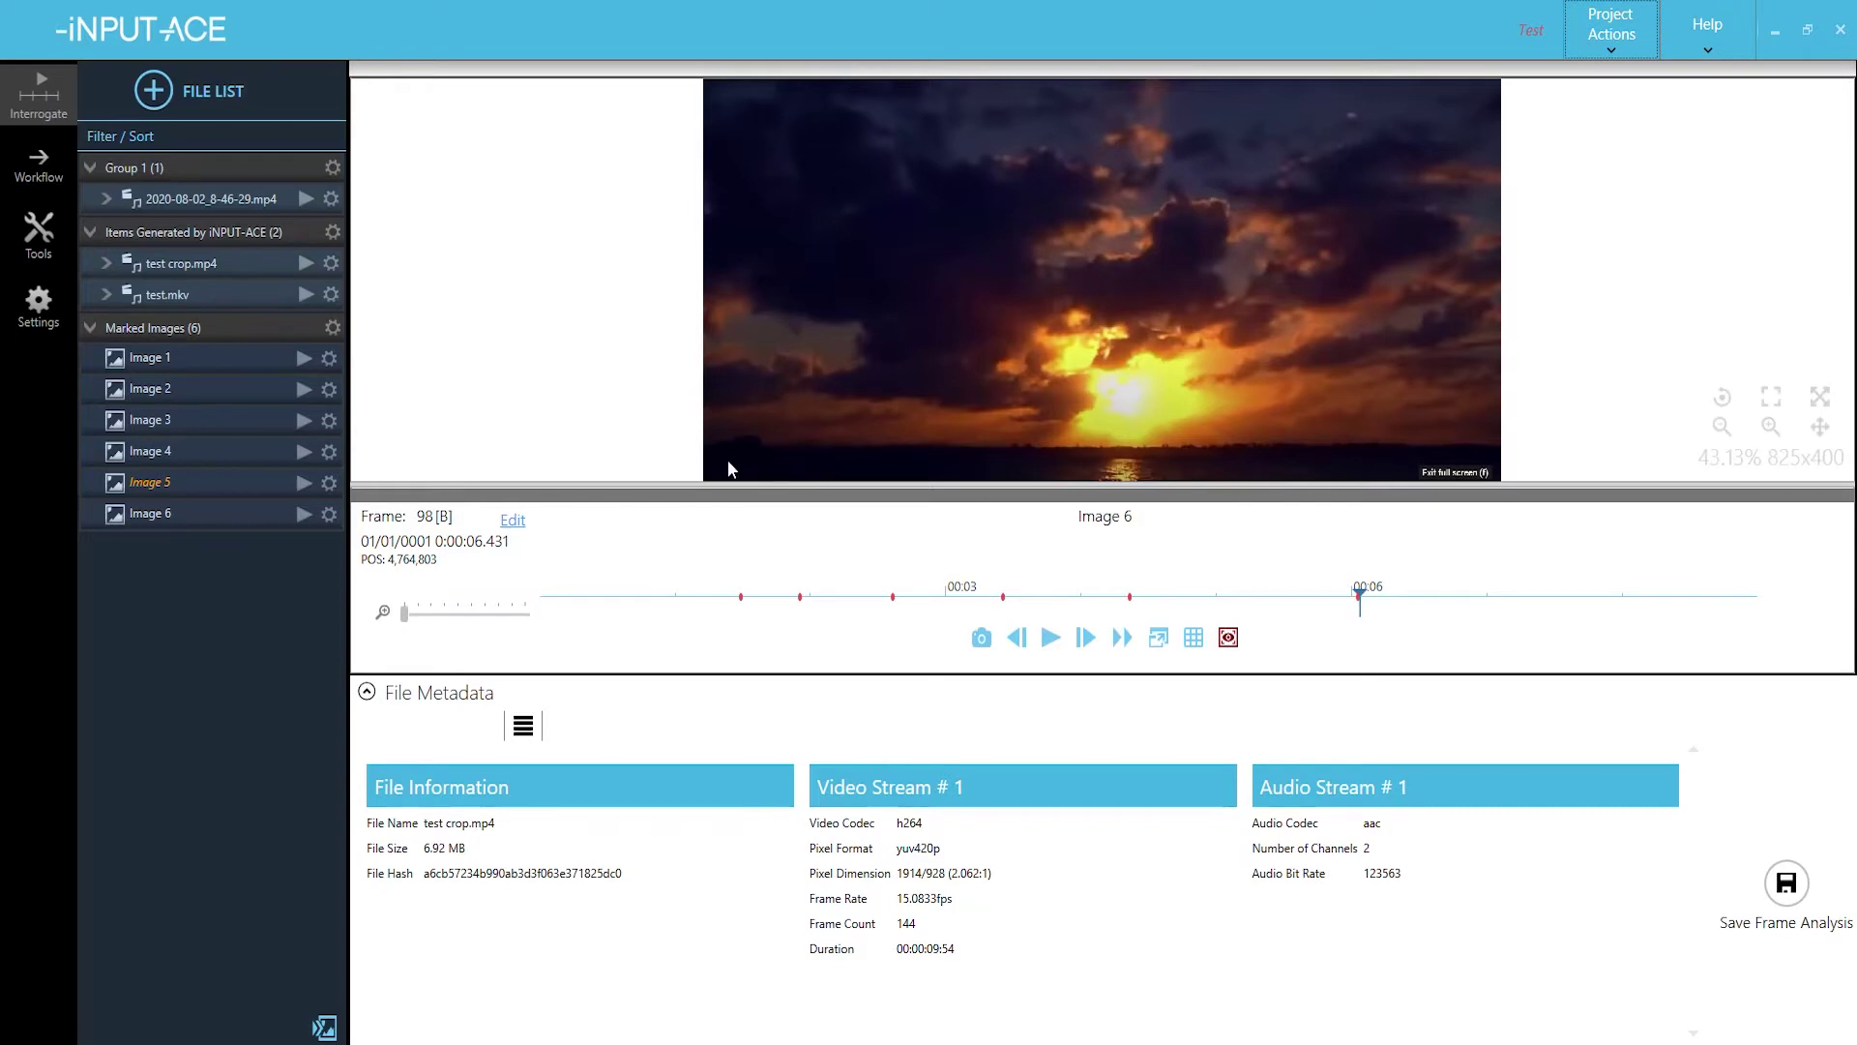
{"action": "left_click", "coordinate": [49, 317]}
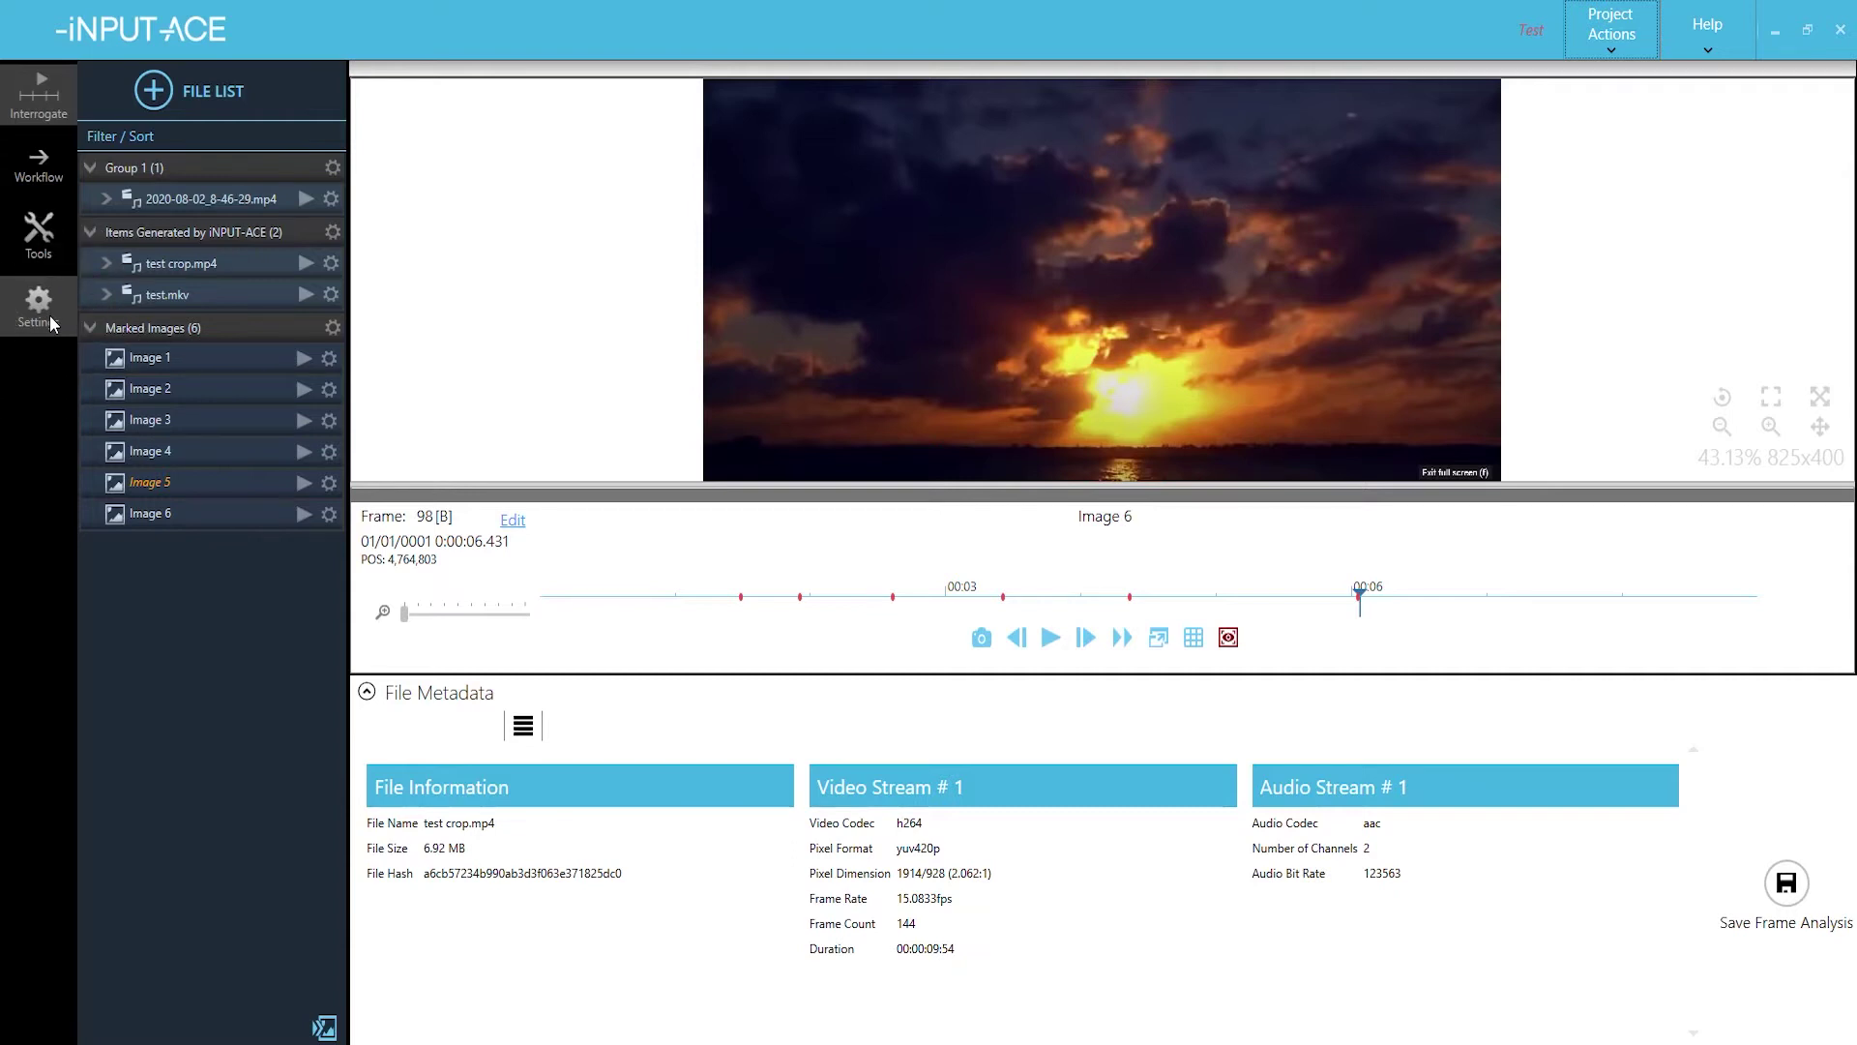
{"action": "left_click_drag", "start_coordinate": [728, 675], "coordinate": [615, 363]}
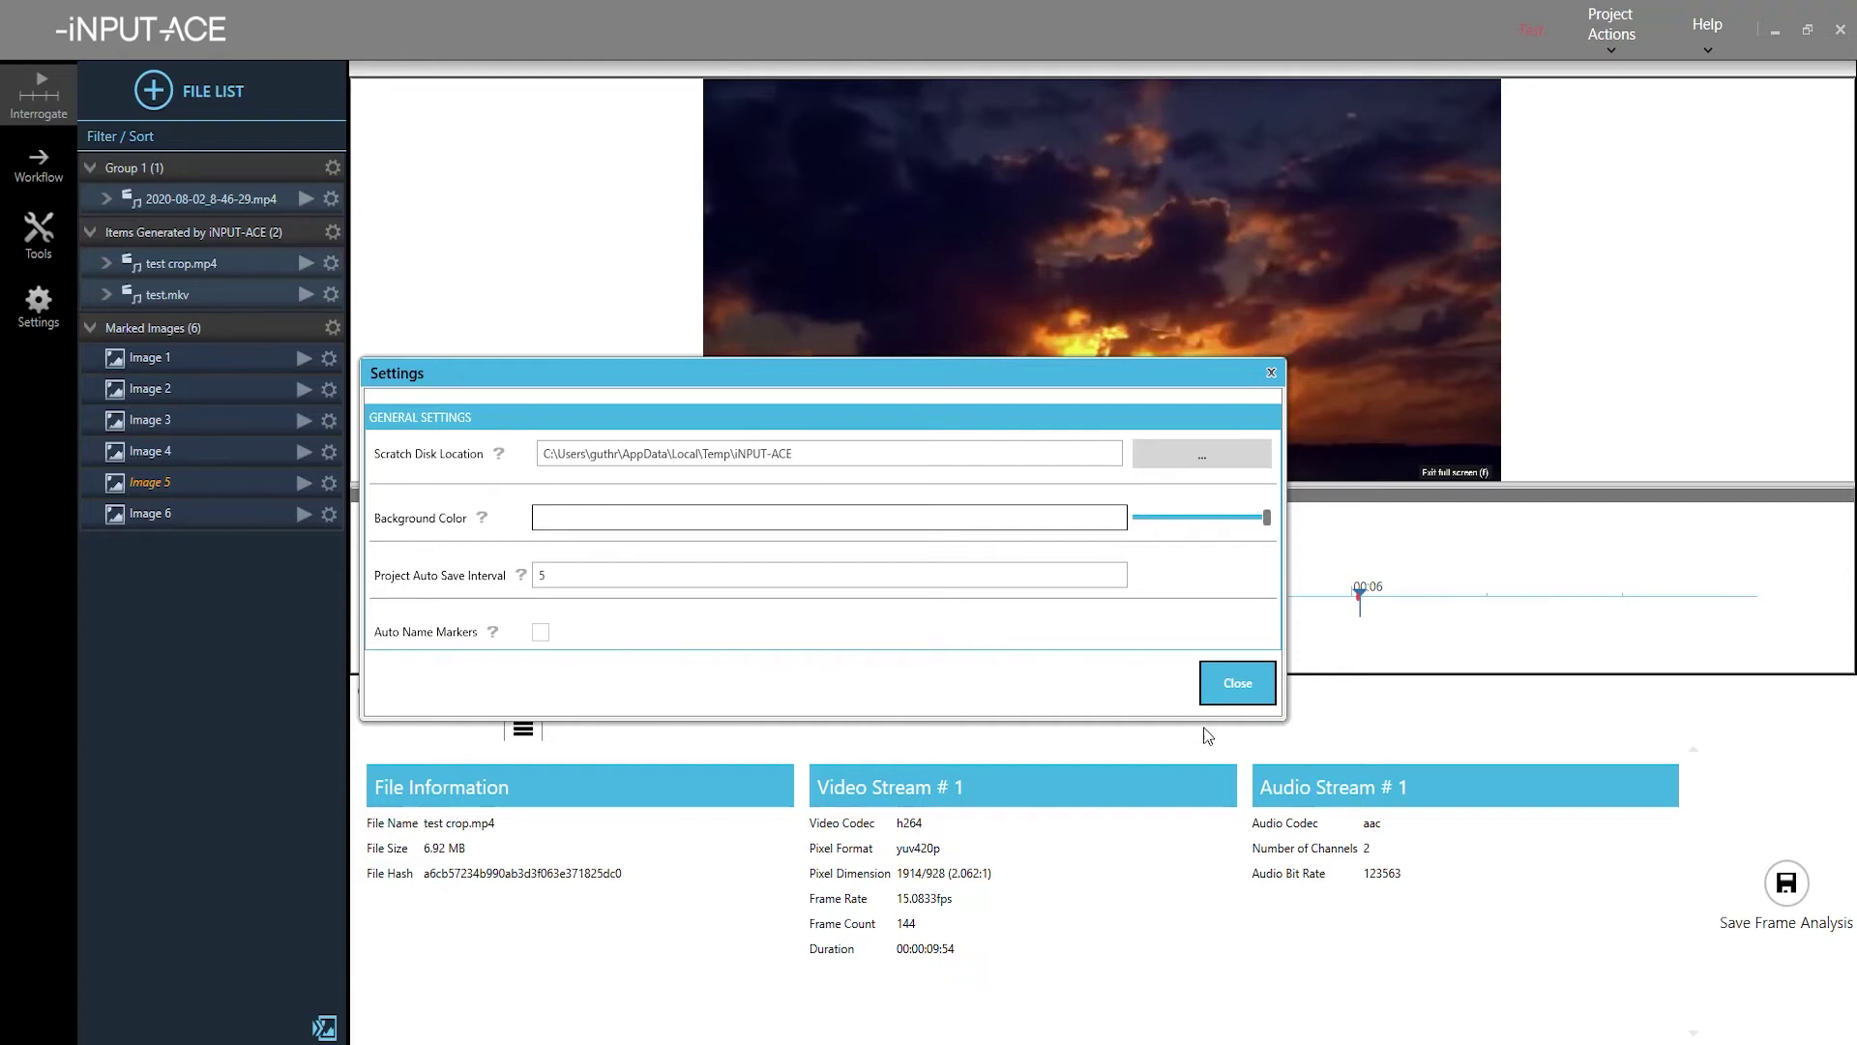
{"action": "left_click", "coordinate": [1214, 694]}
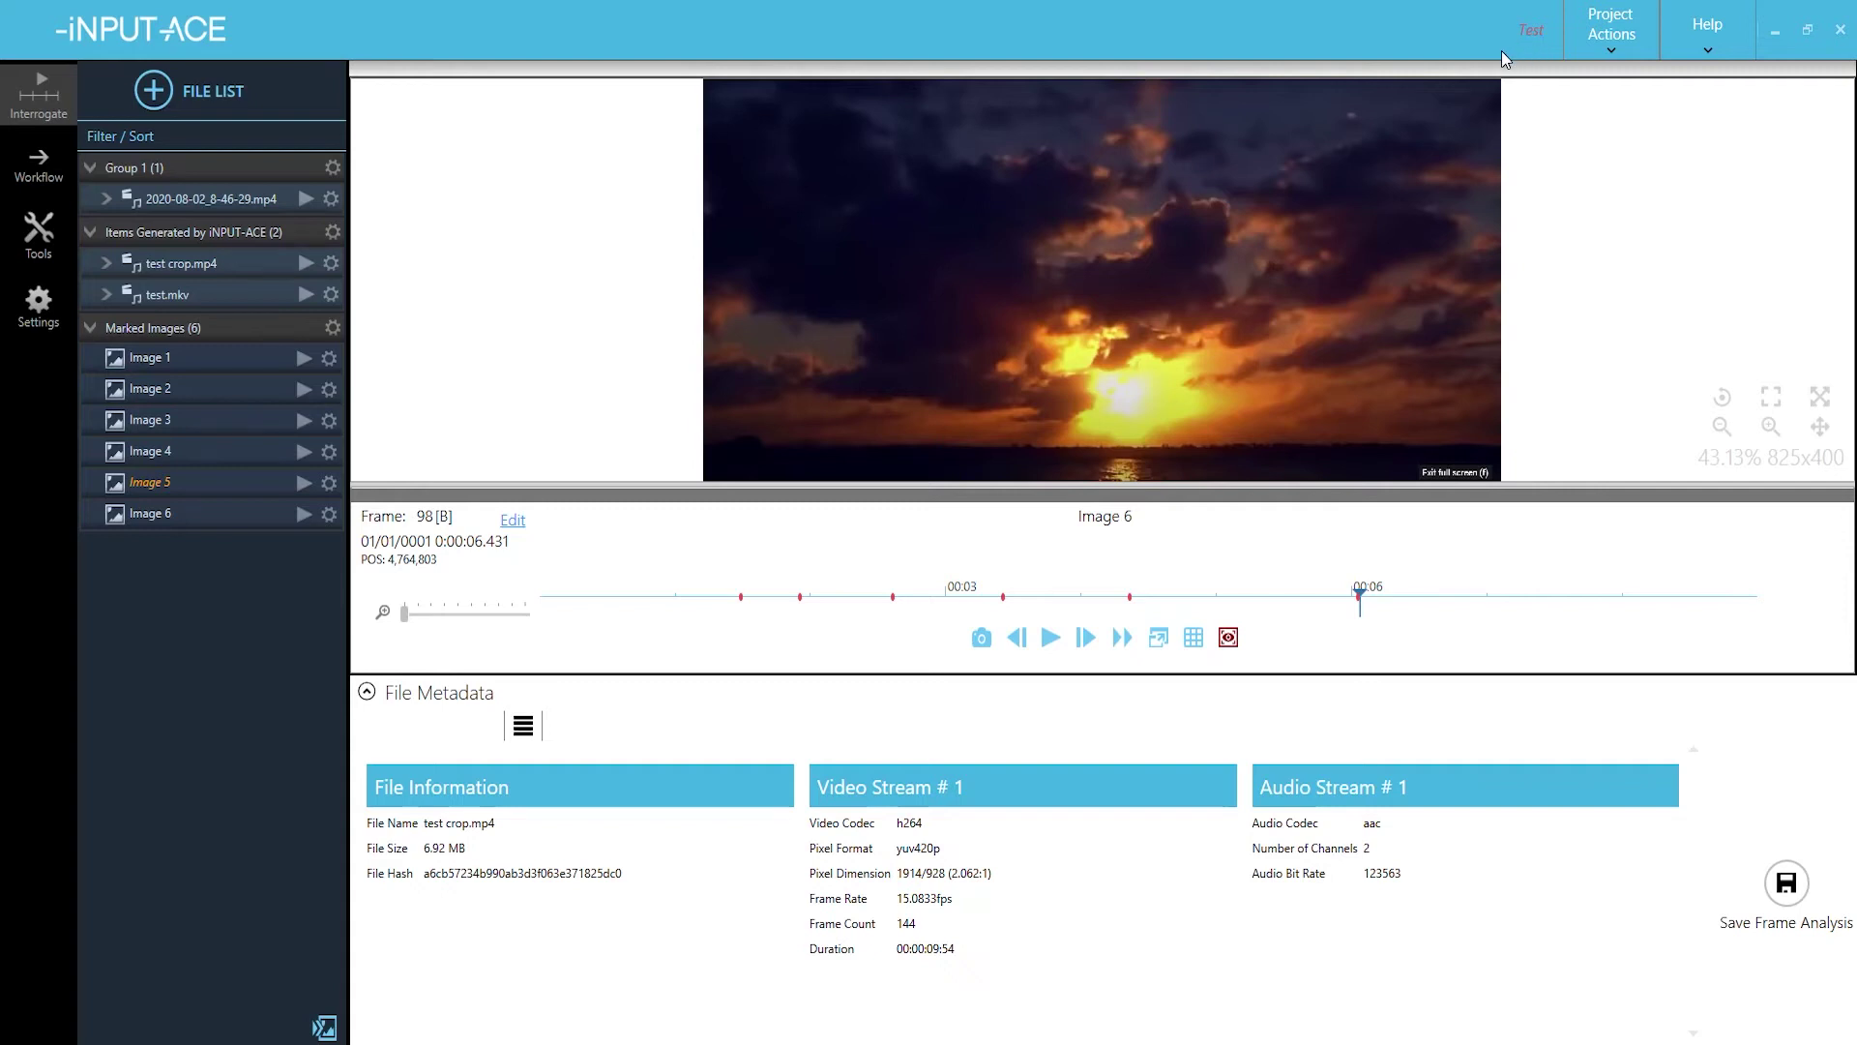
Quit iNPUT-ACE without saving the Test project and relaunch it as an empty untitled project
{"action": "left_click", "coordinate": [1840, 30]}
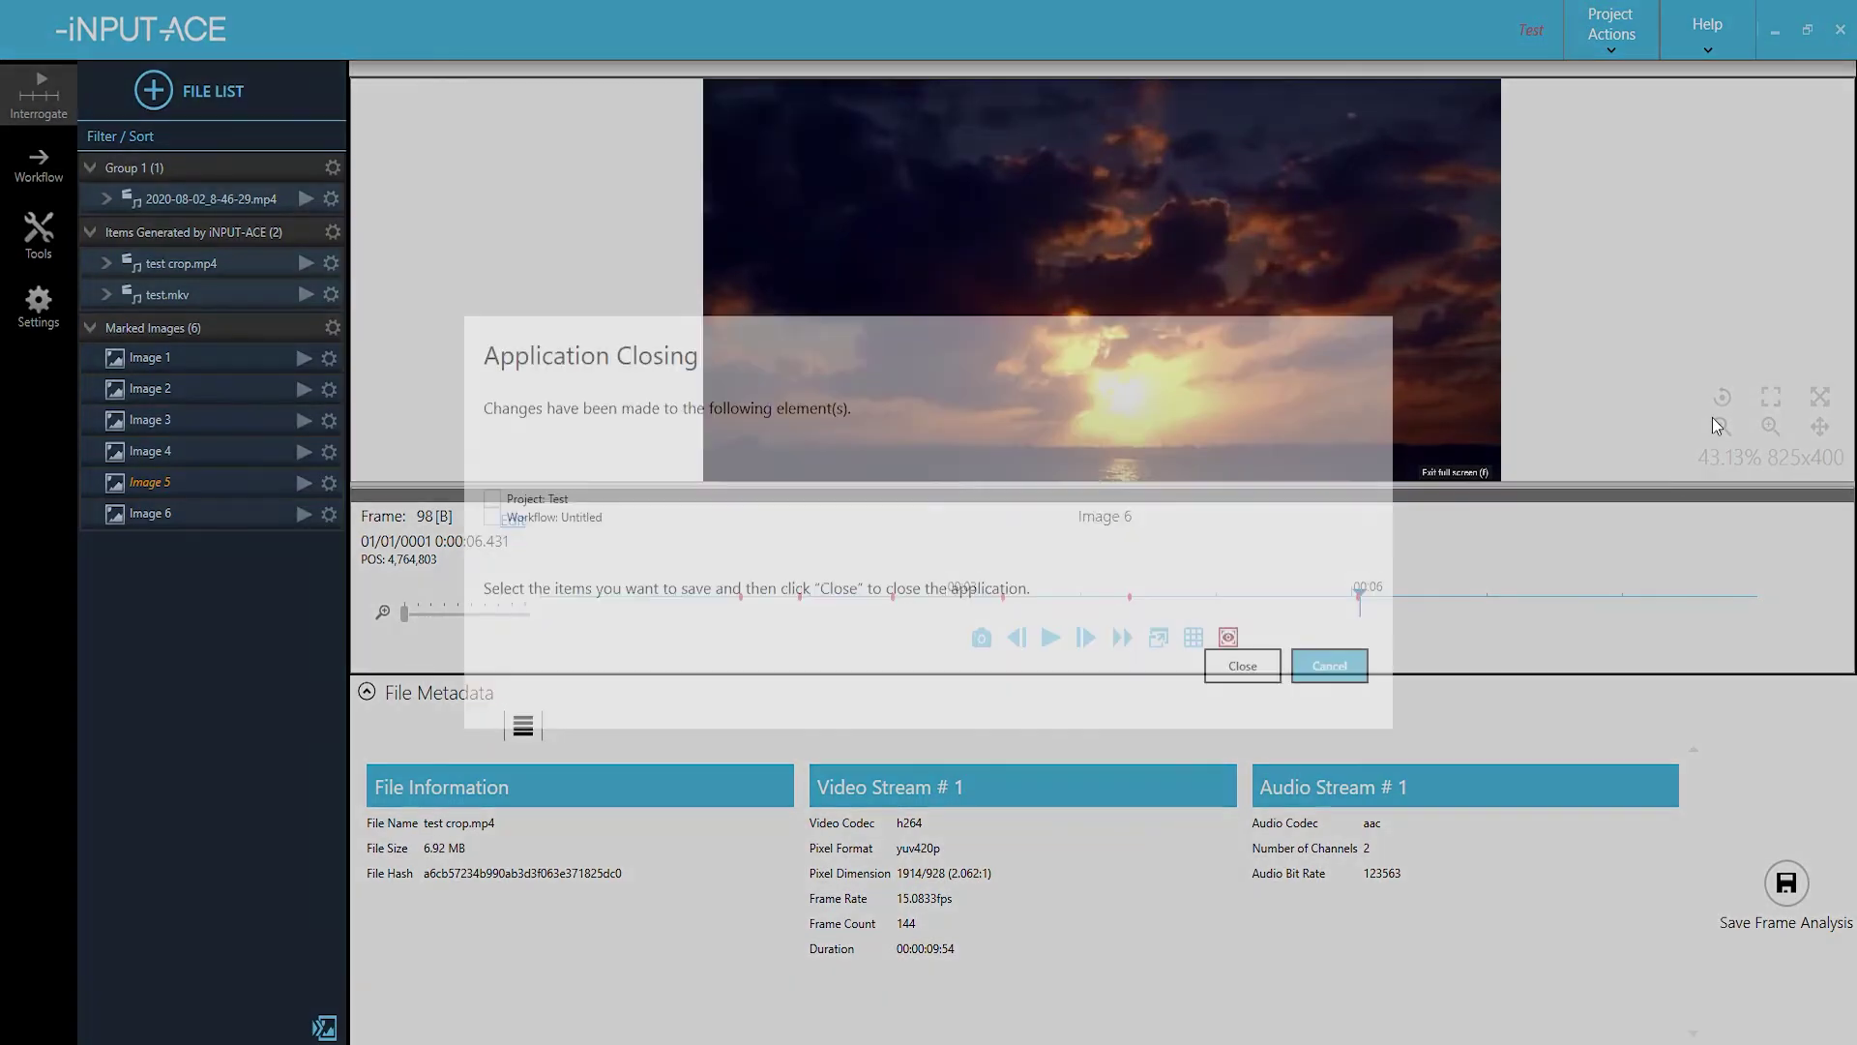
{"action": "left_click", "coordinate": [1242, 667]}
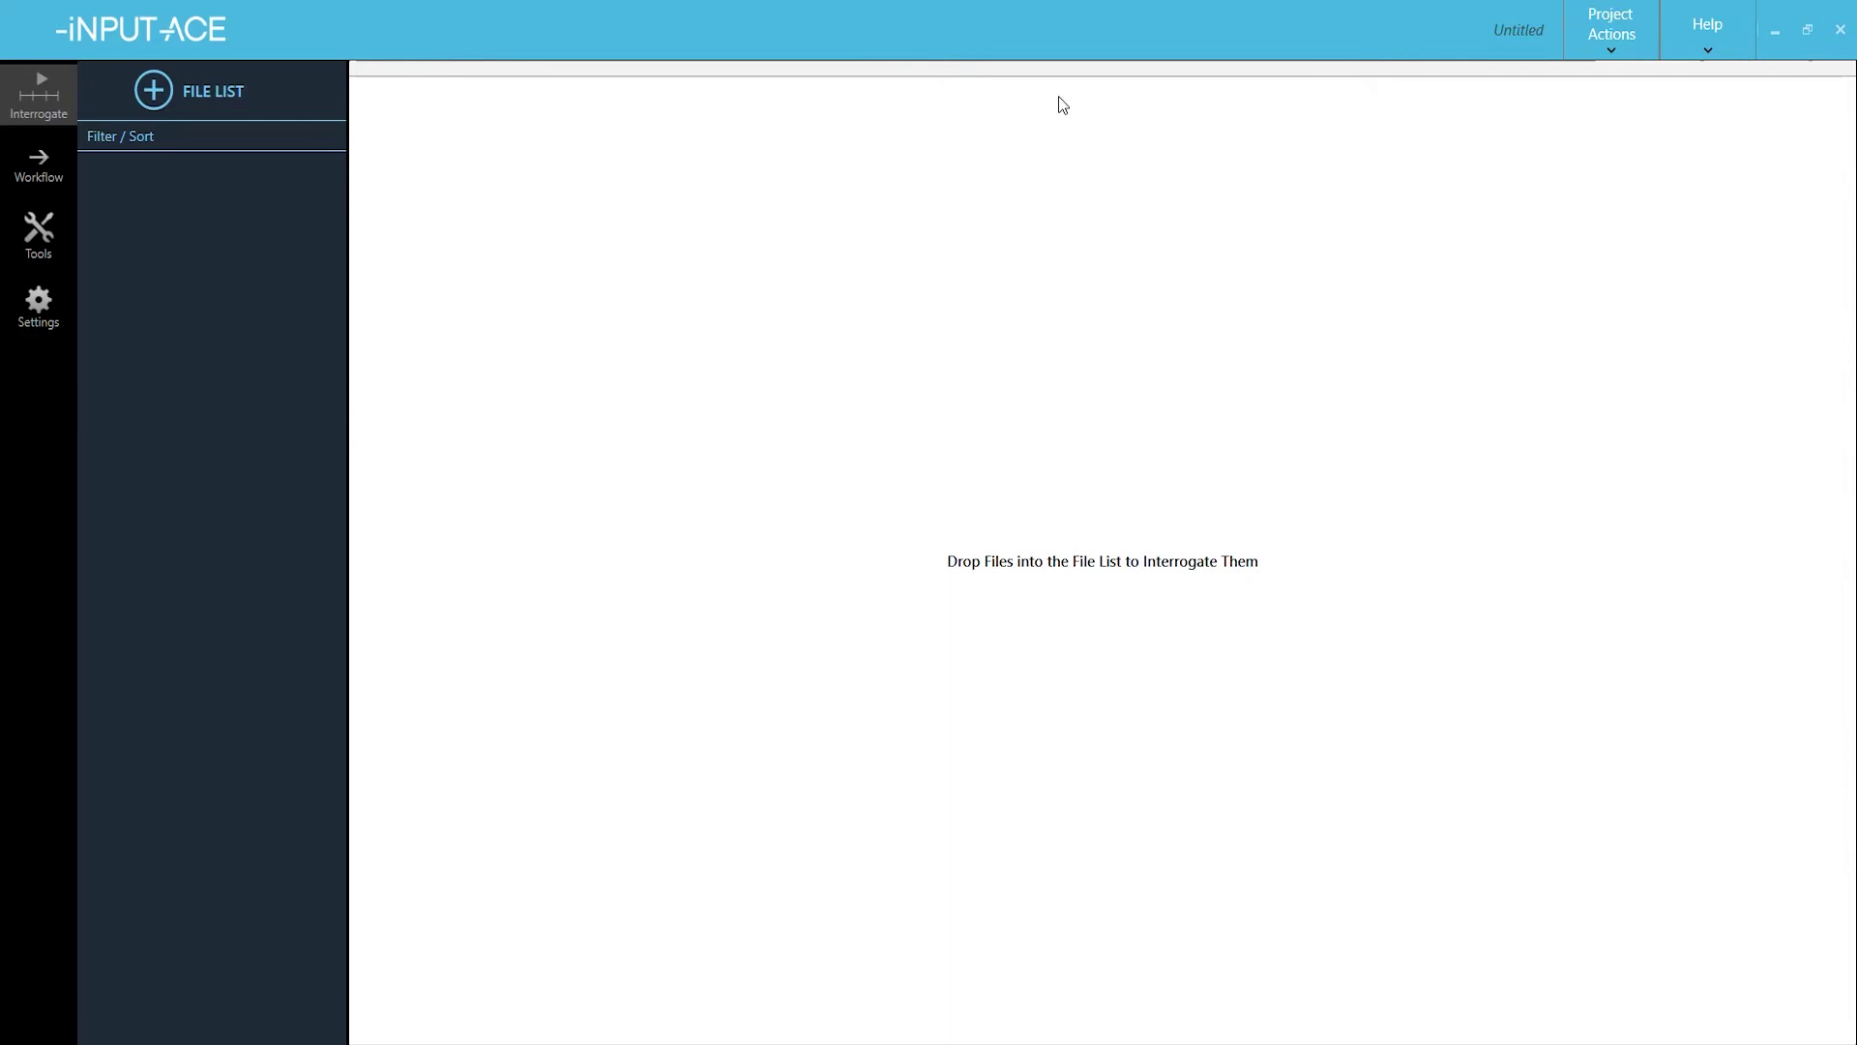
{"action": "left_click", "coordinate": [1612, 56]}
Choose Load from Project Actions, centre the Open dialog, and browse to Documents
{"action": "left_click", "coordinate": [1611, 54]}
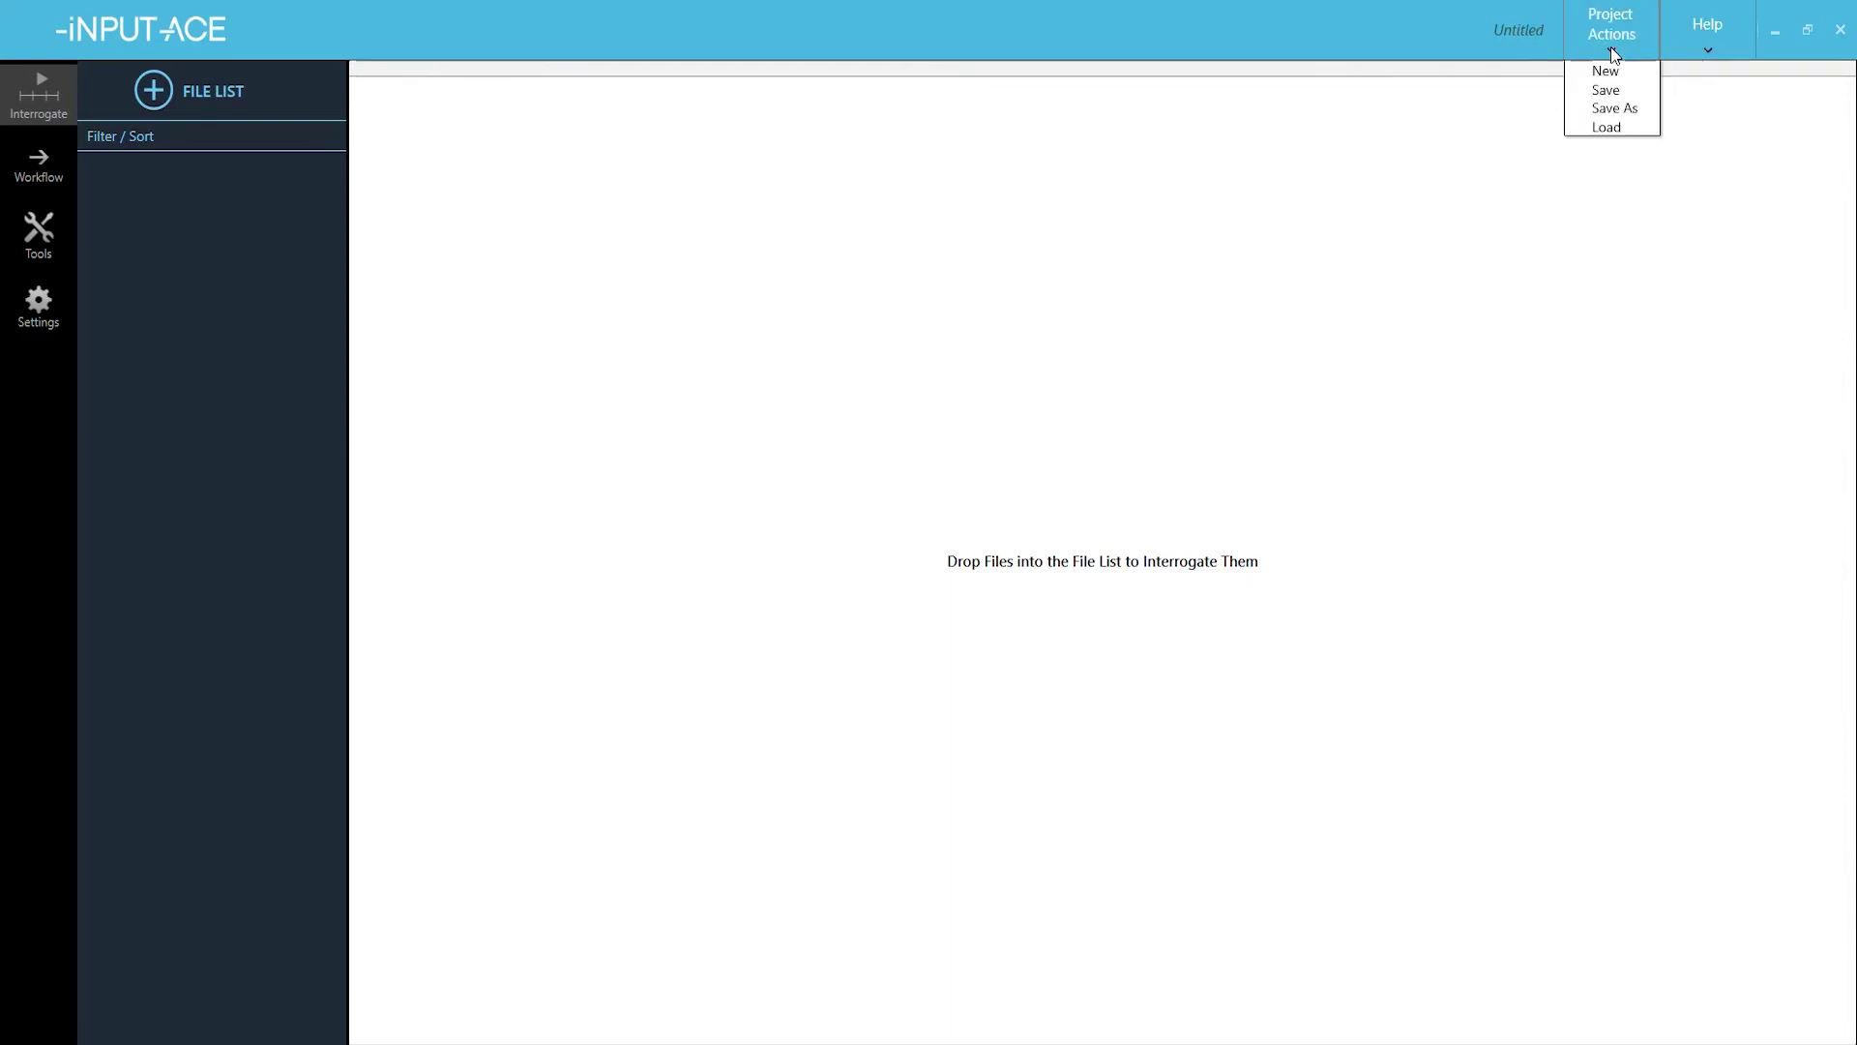
{"action": "left_click", "coordinate": [1595, 122]}
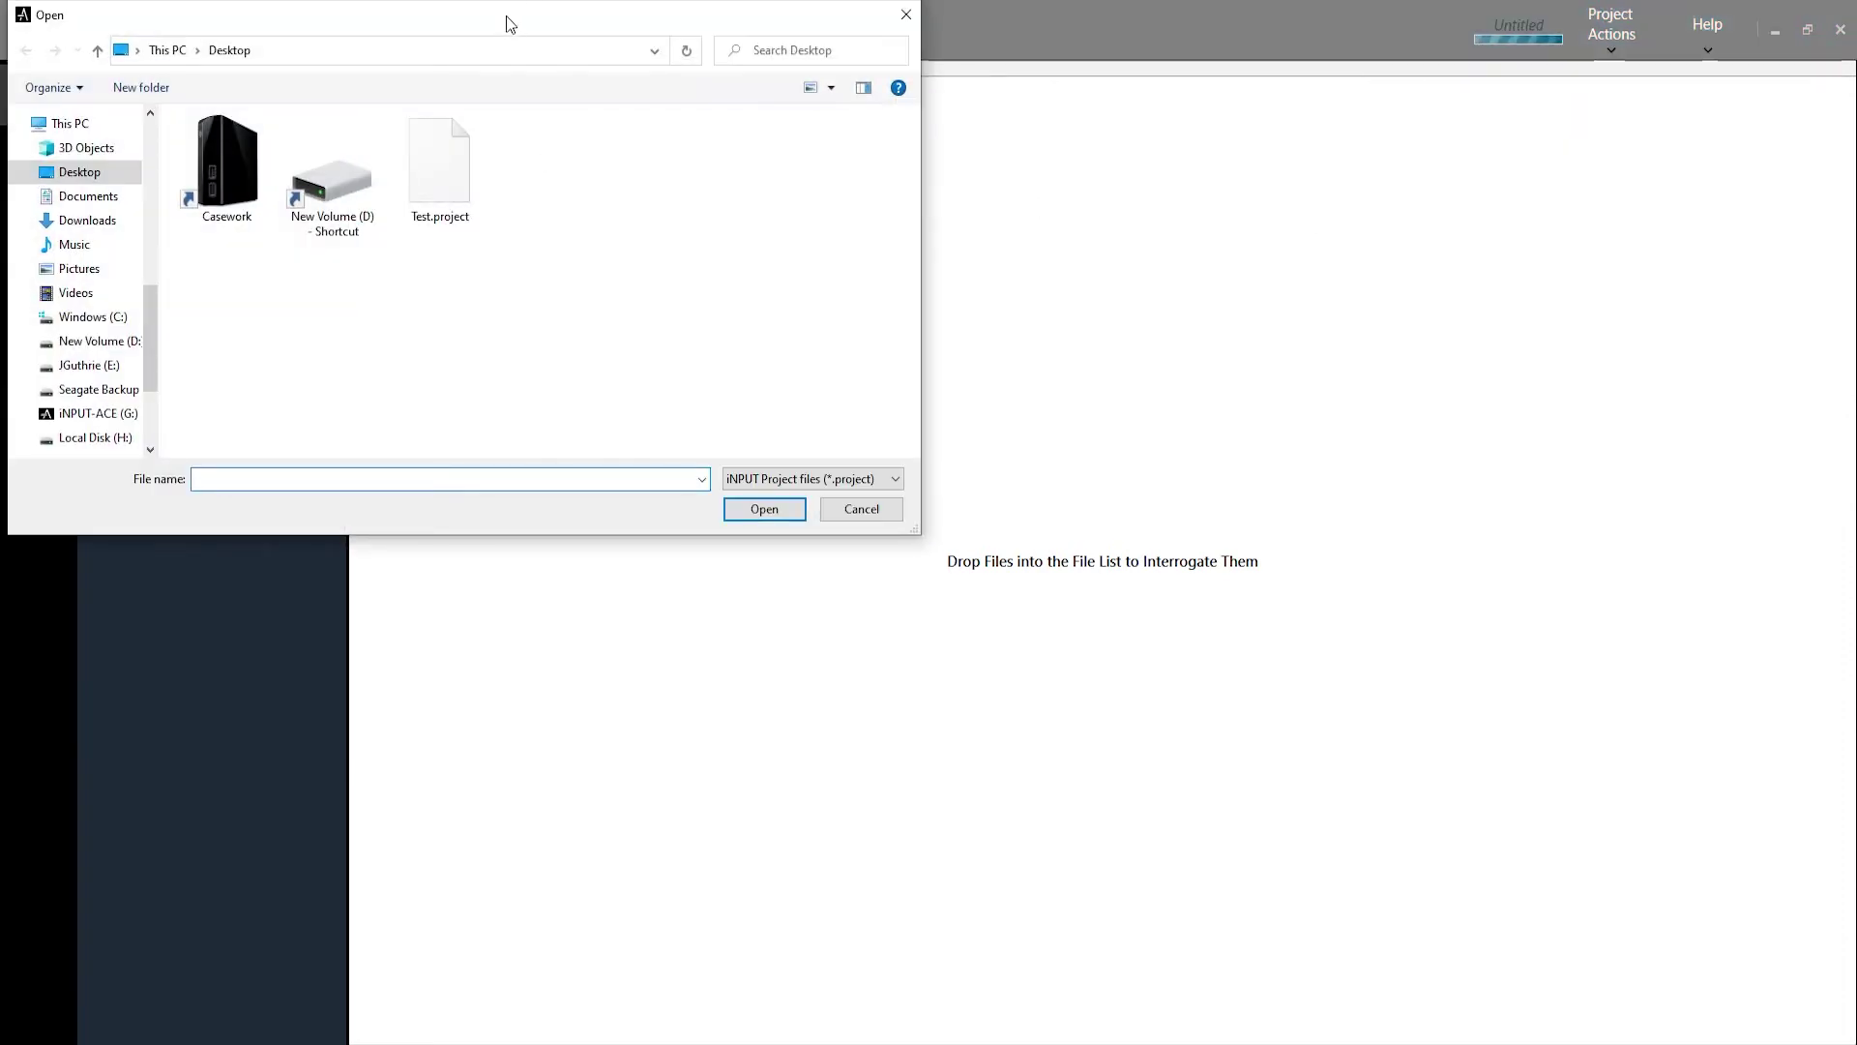
{"action": "left_click_drag", "start_coordinate": [506, 18], "coordinate": [999, 90]}
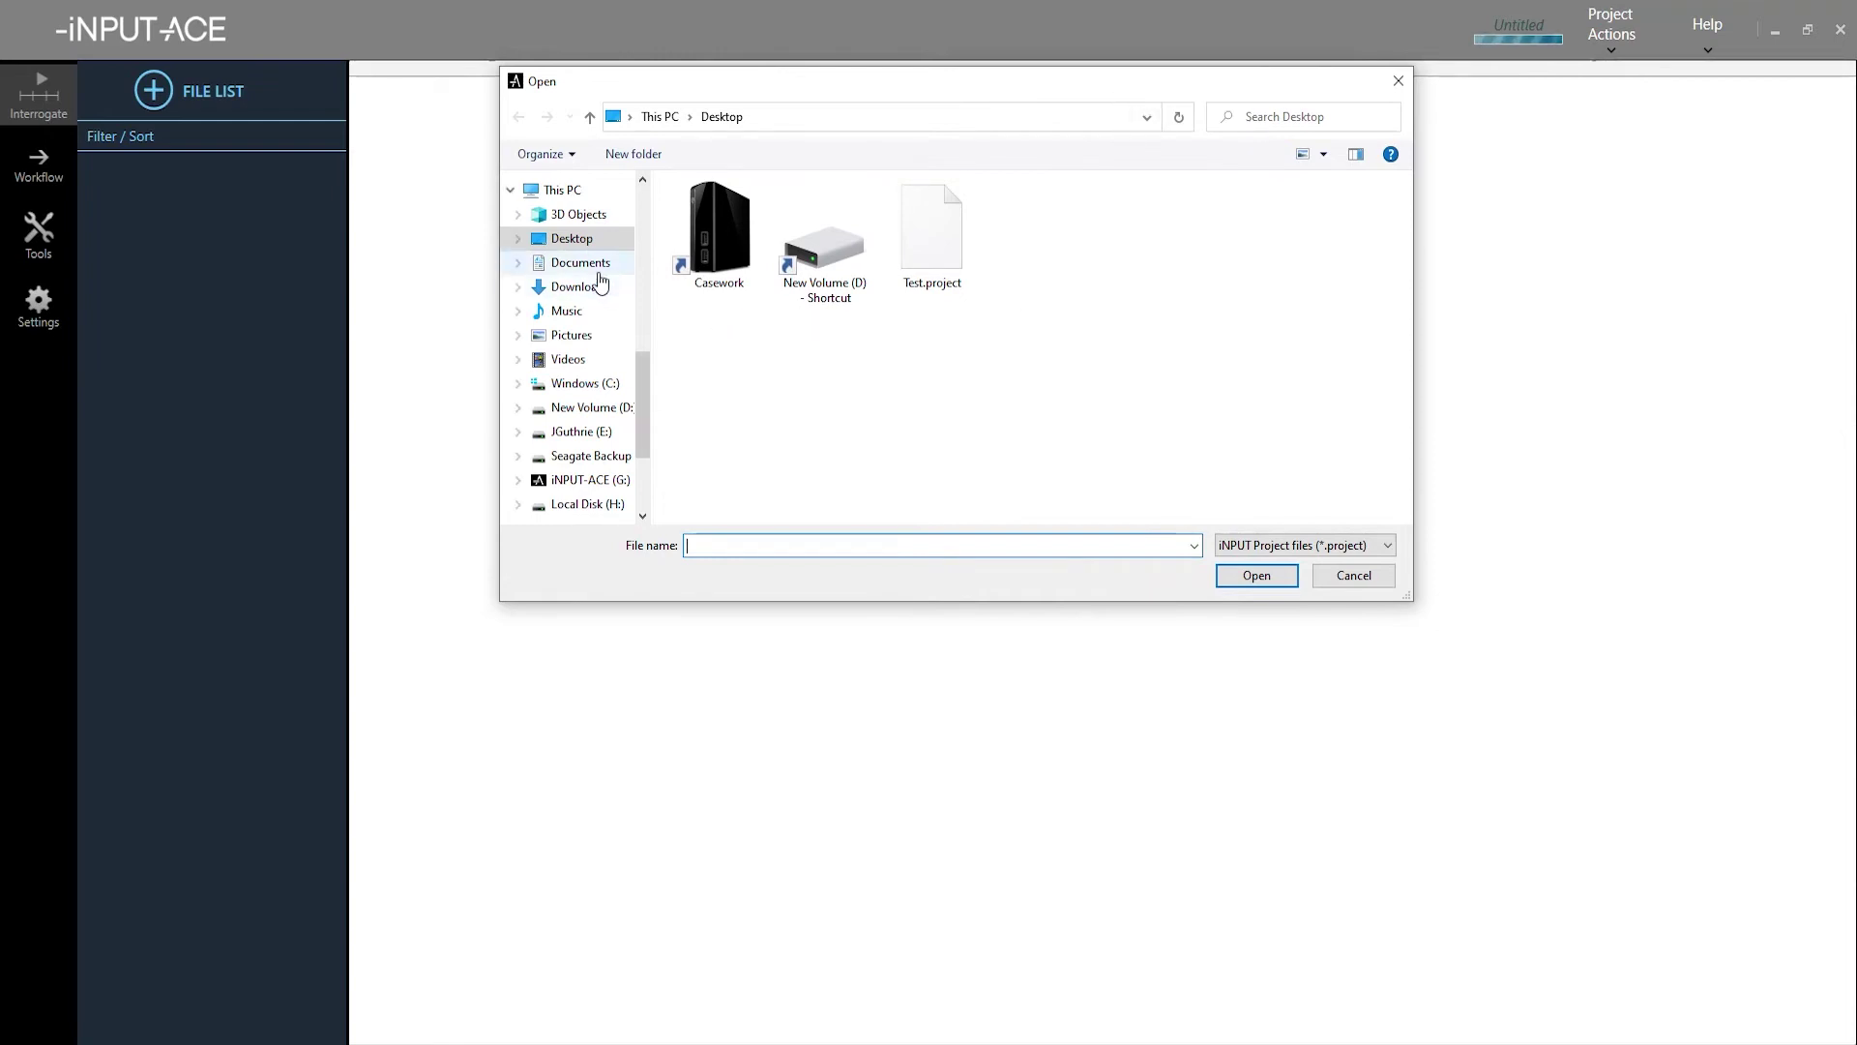
{"action": "mouse_move", "coordinate": [580, 262]}
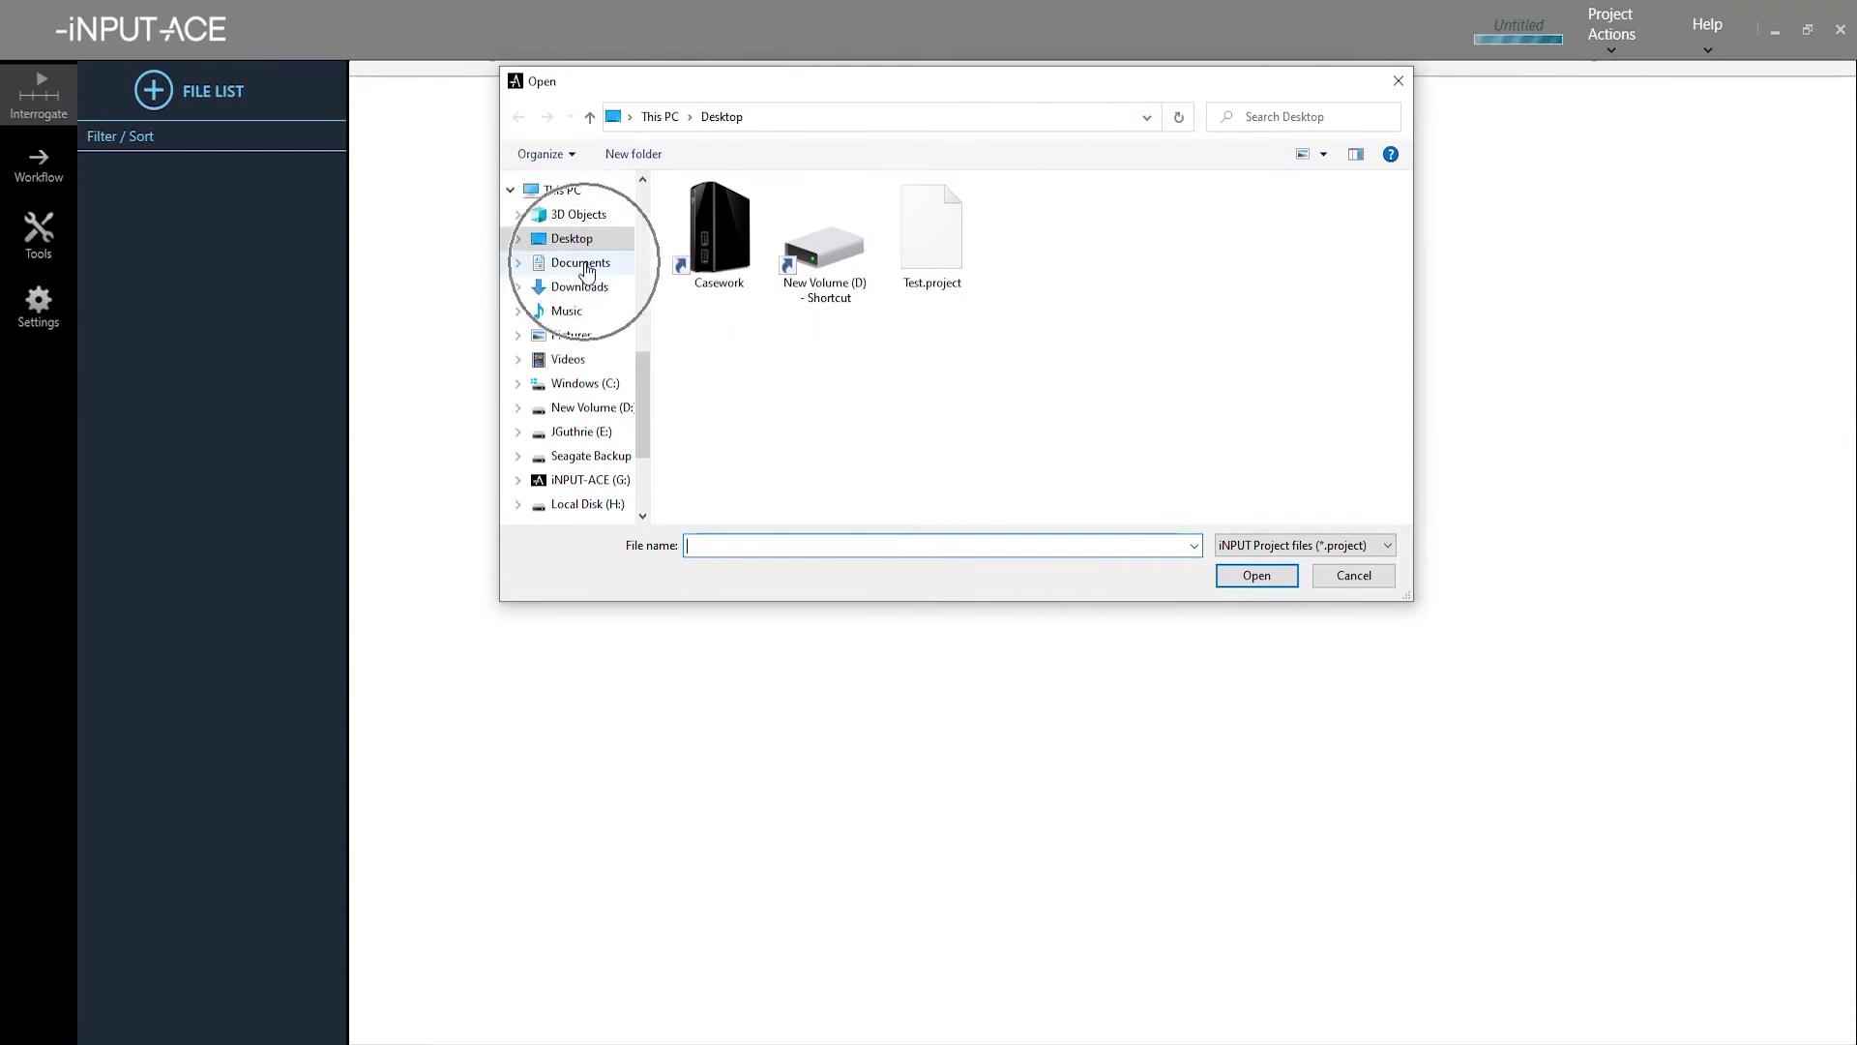
{"action": "left_click", "coordinate": [587, 270]}
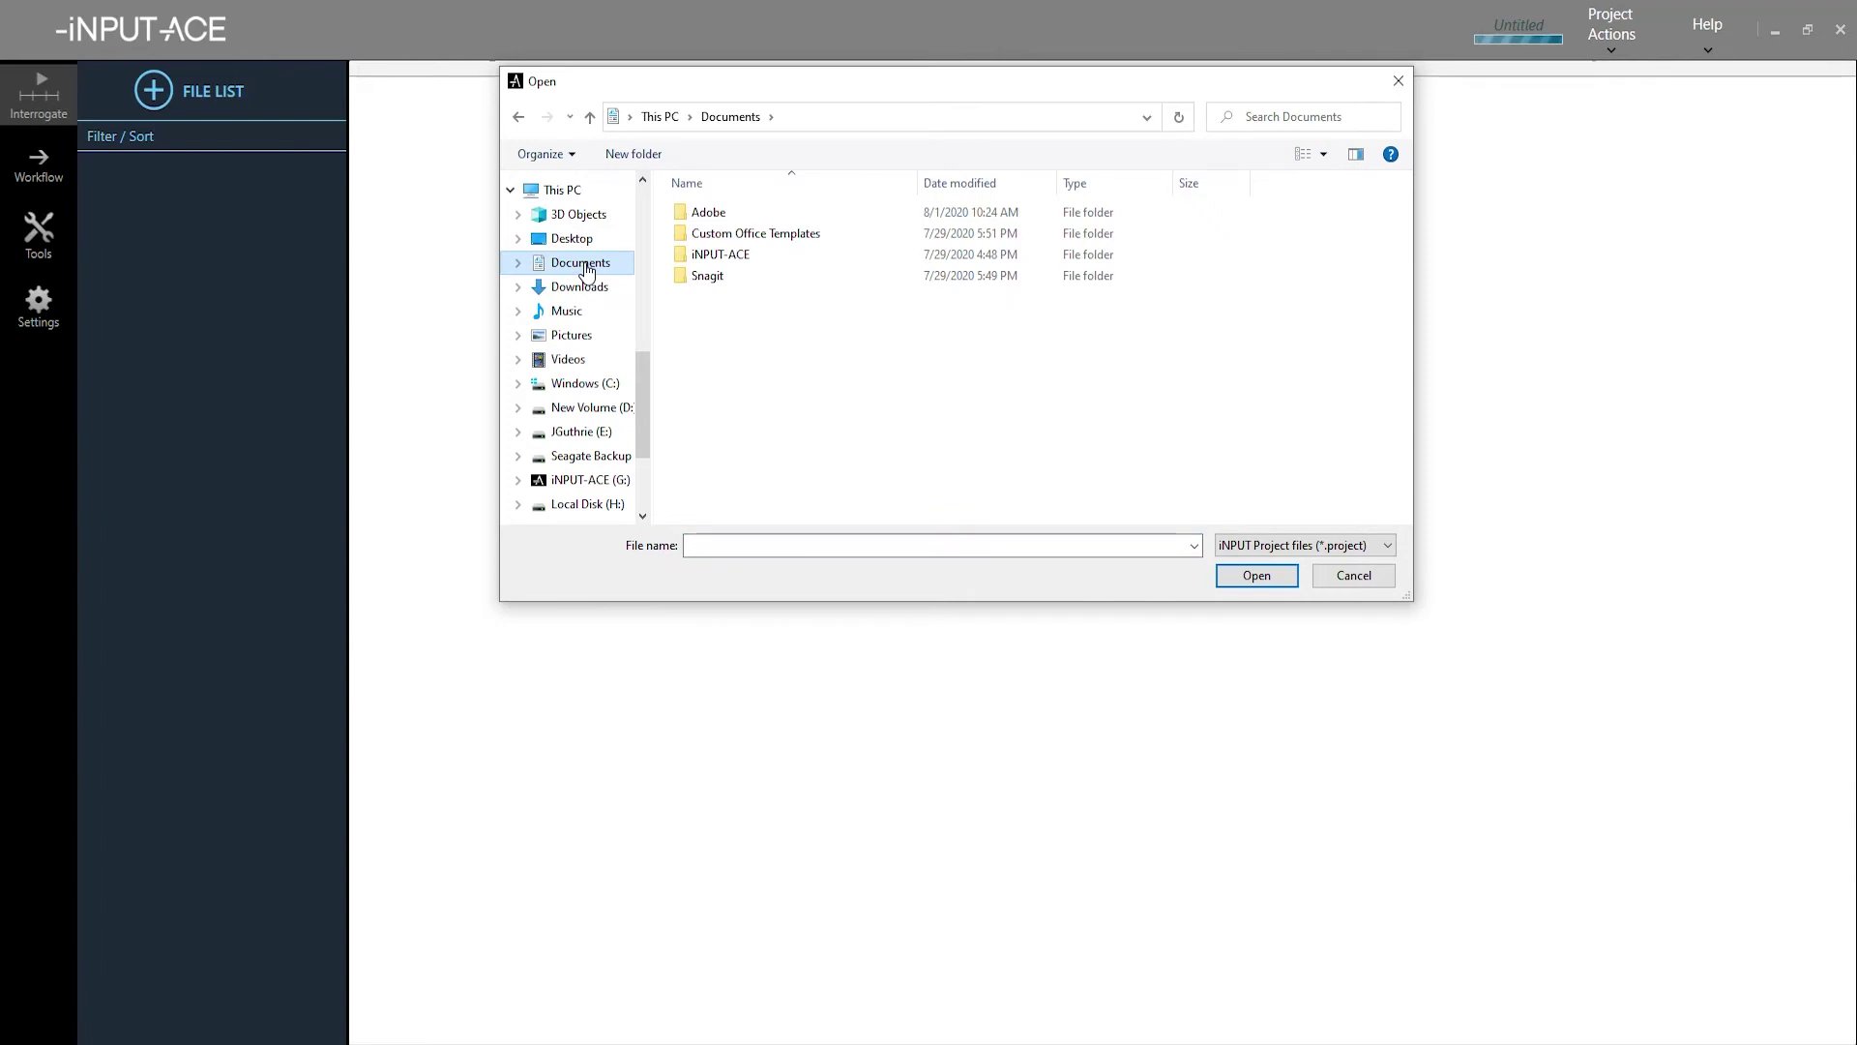
Go into iNPUT-ACE > Project Backups > Test to list the five backup files
{"action": "double_click", "coordinate": [714, 259]}
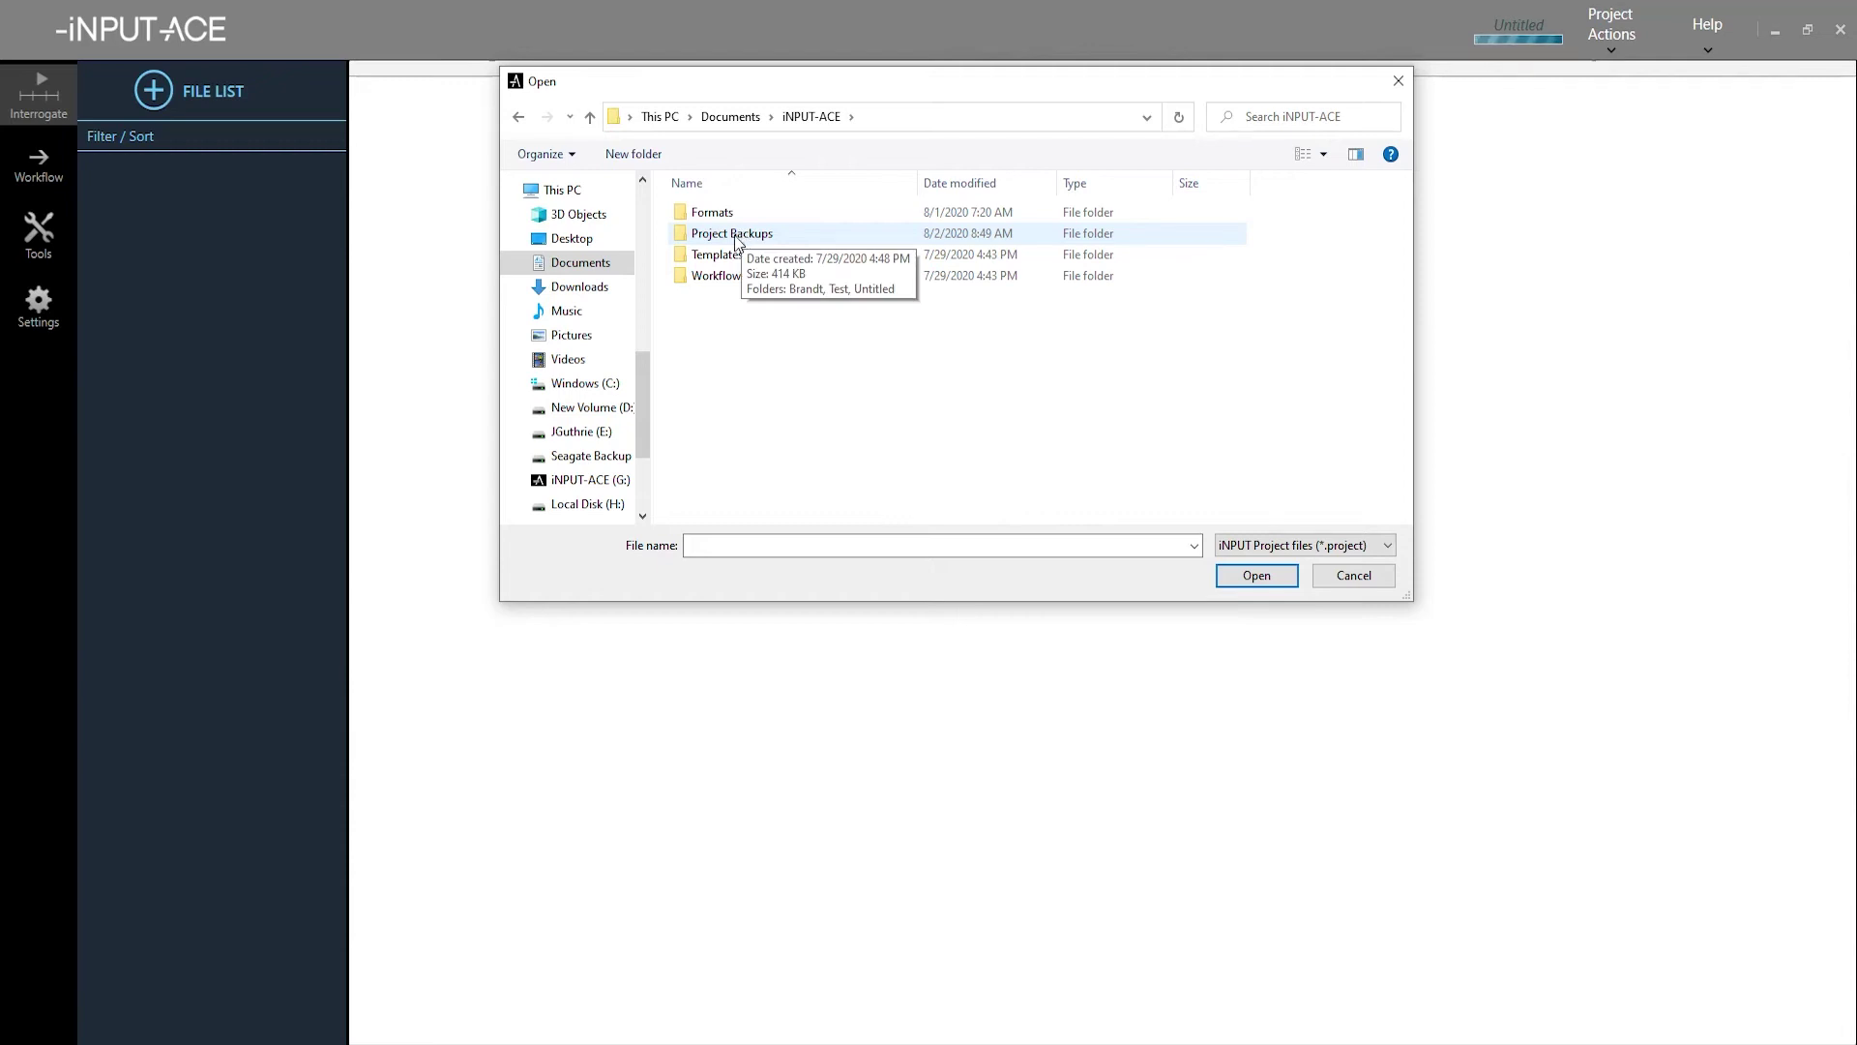
{"action": "double_click", "coordinate": [736, 235]}
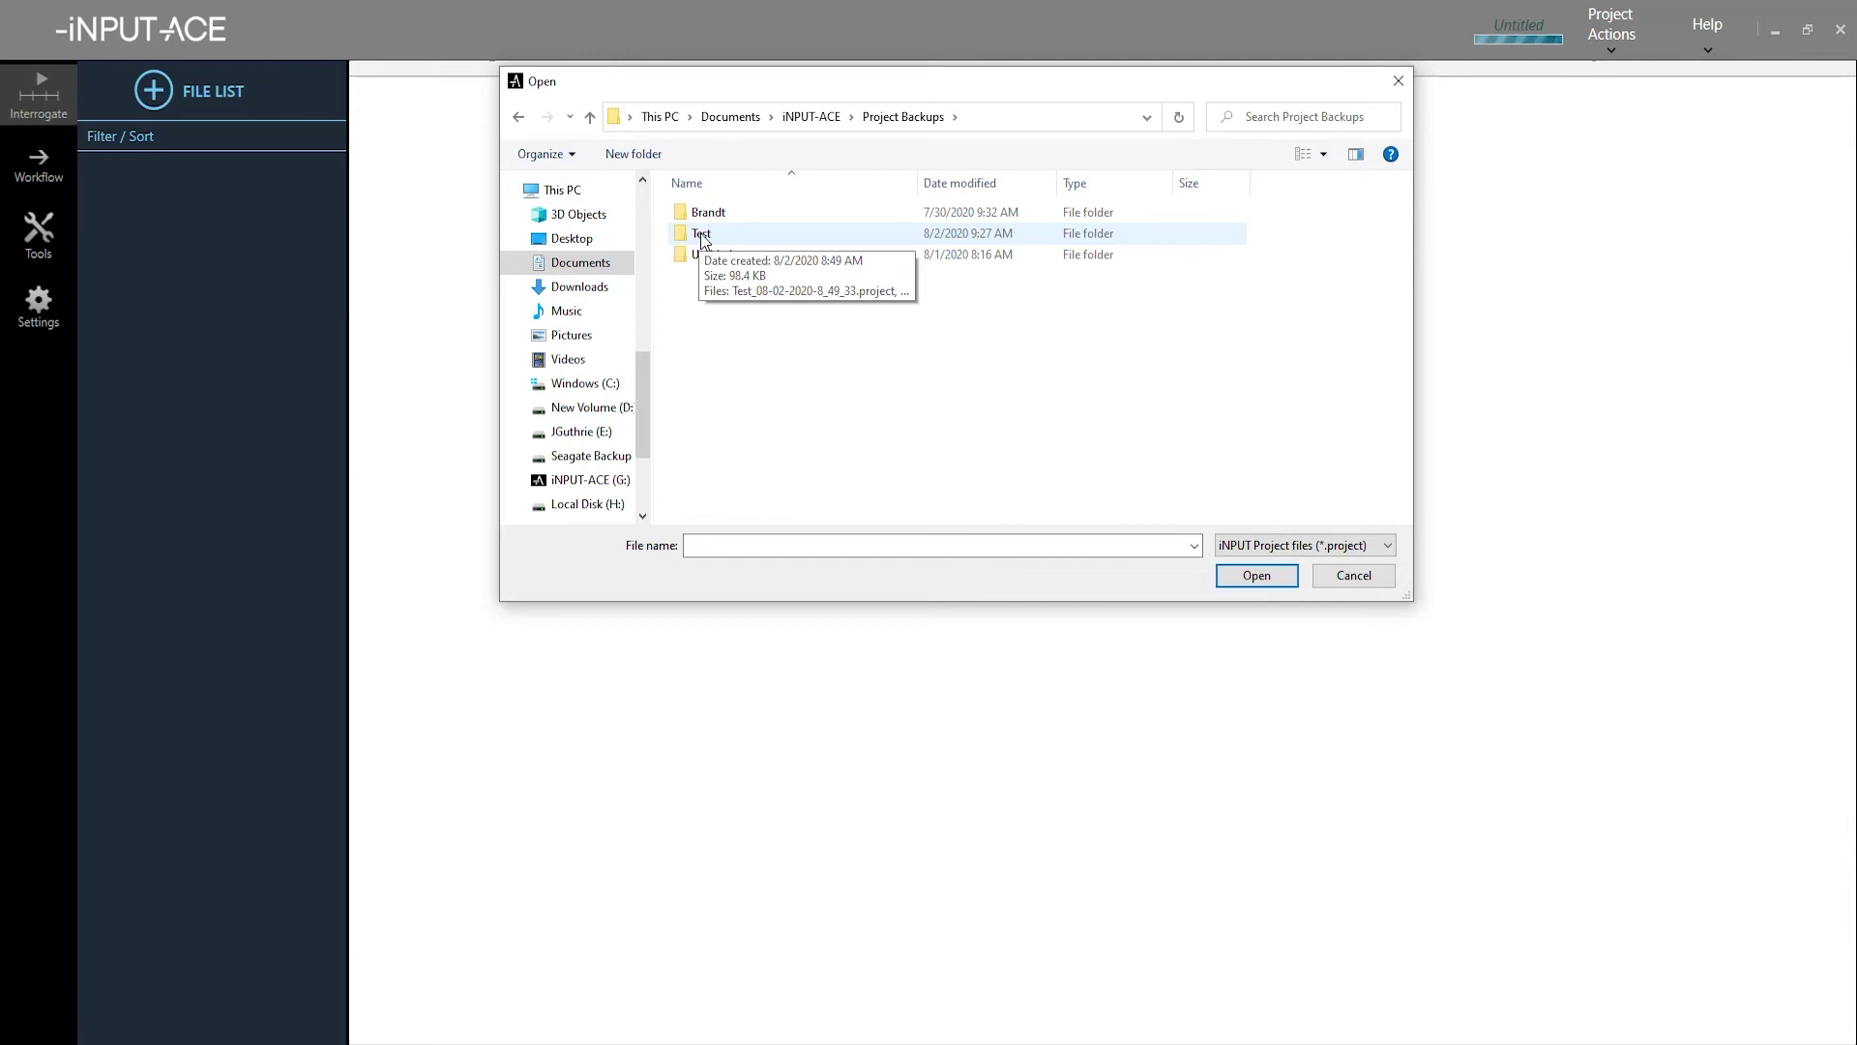
{"action": "double_click", "coordinate": [701, 235]}
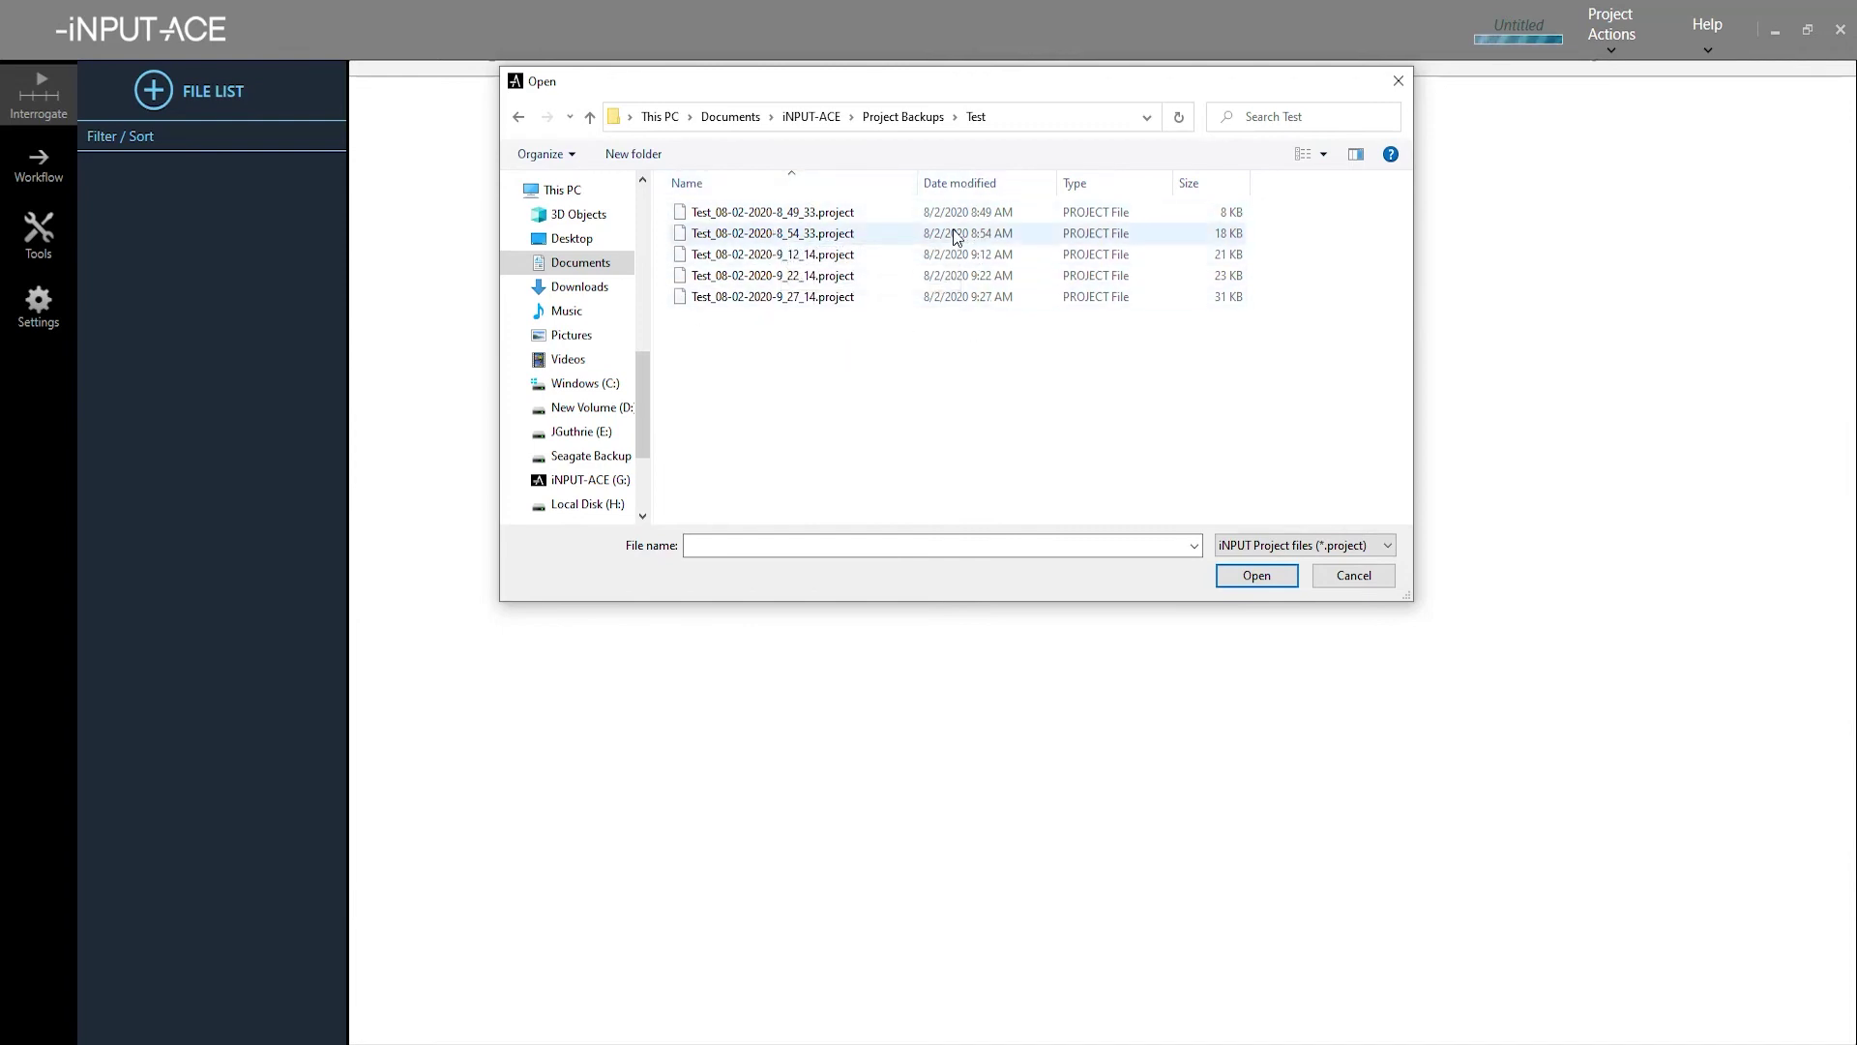
Open the newest backup, Test_08-02-2020-9_27_14.project
{"action": "left_click", "coordinate": [958, 301]}
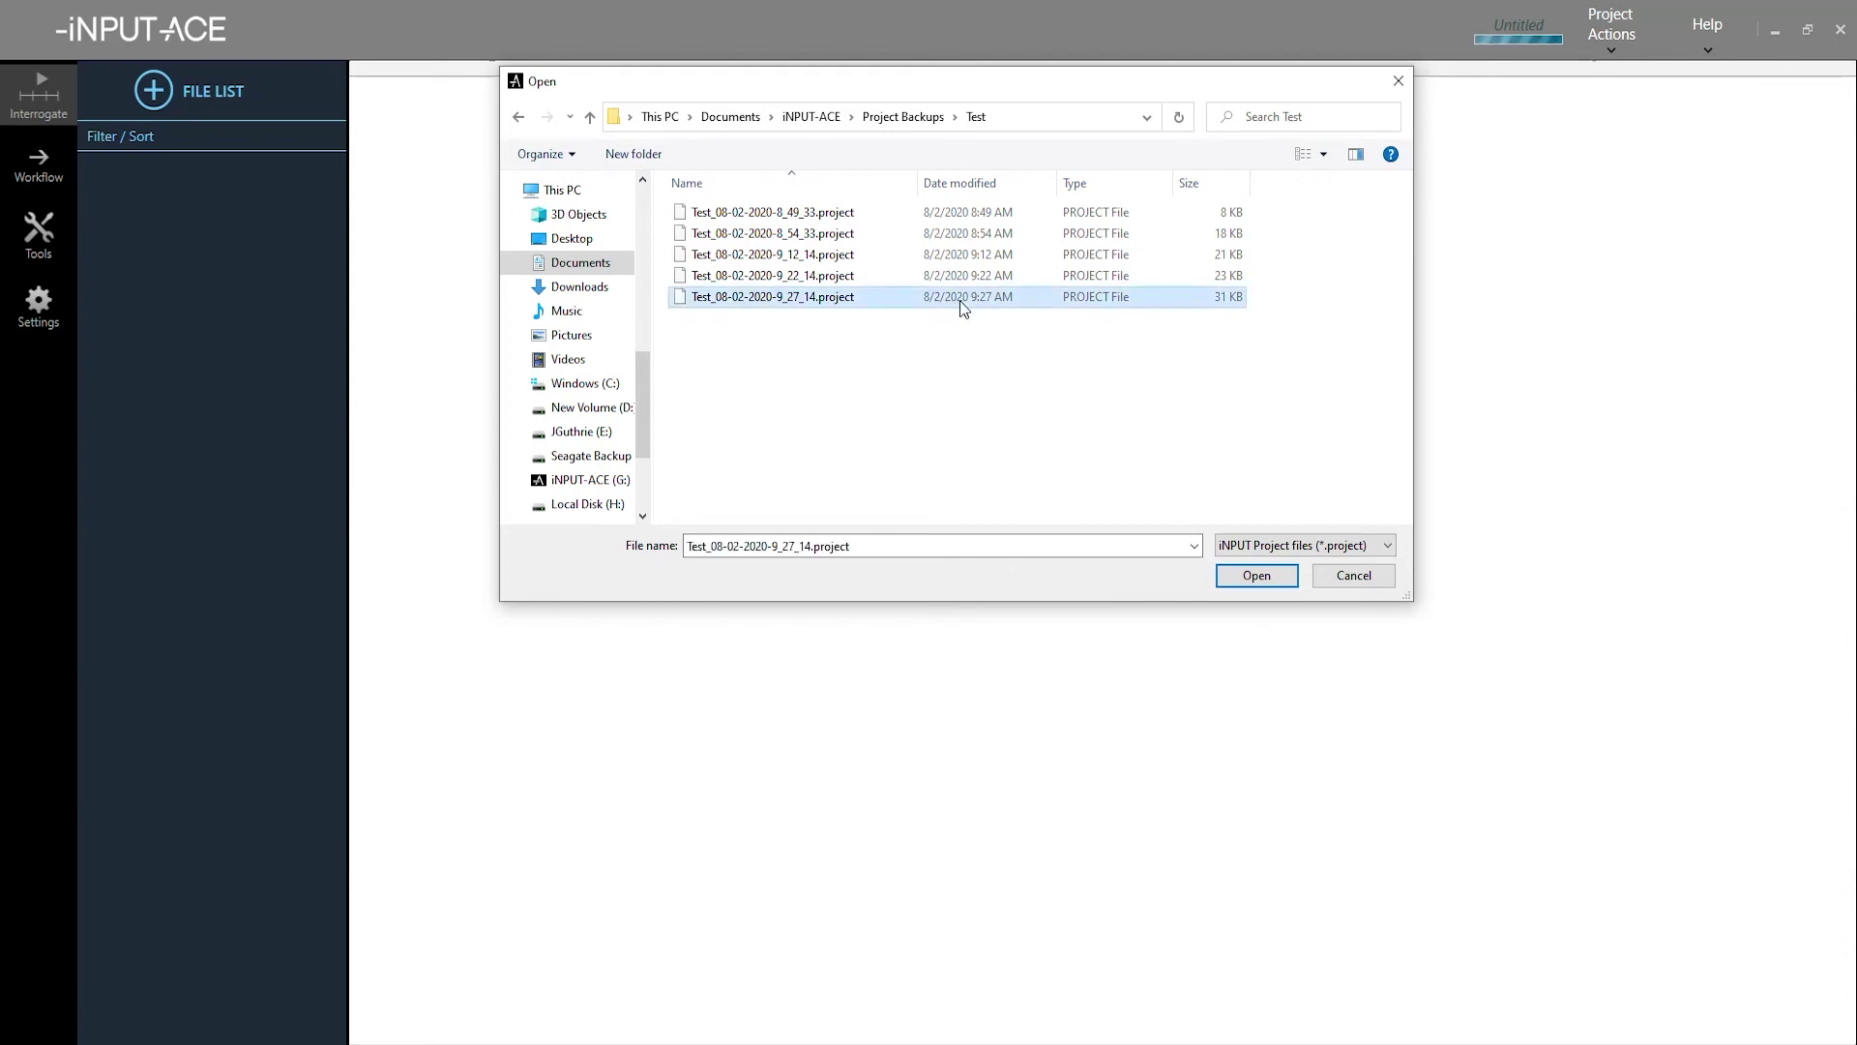
{"action": "left_click", "coordinate": [1247, 581]}
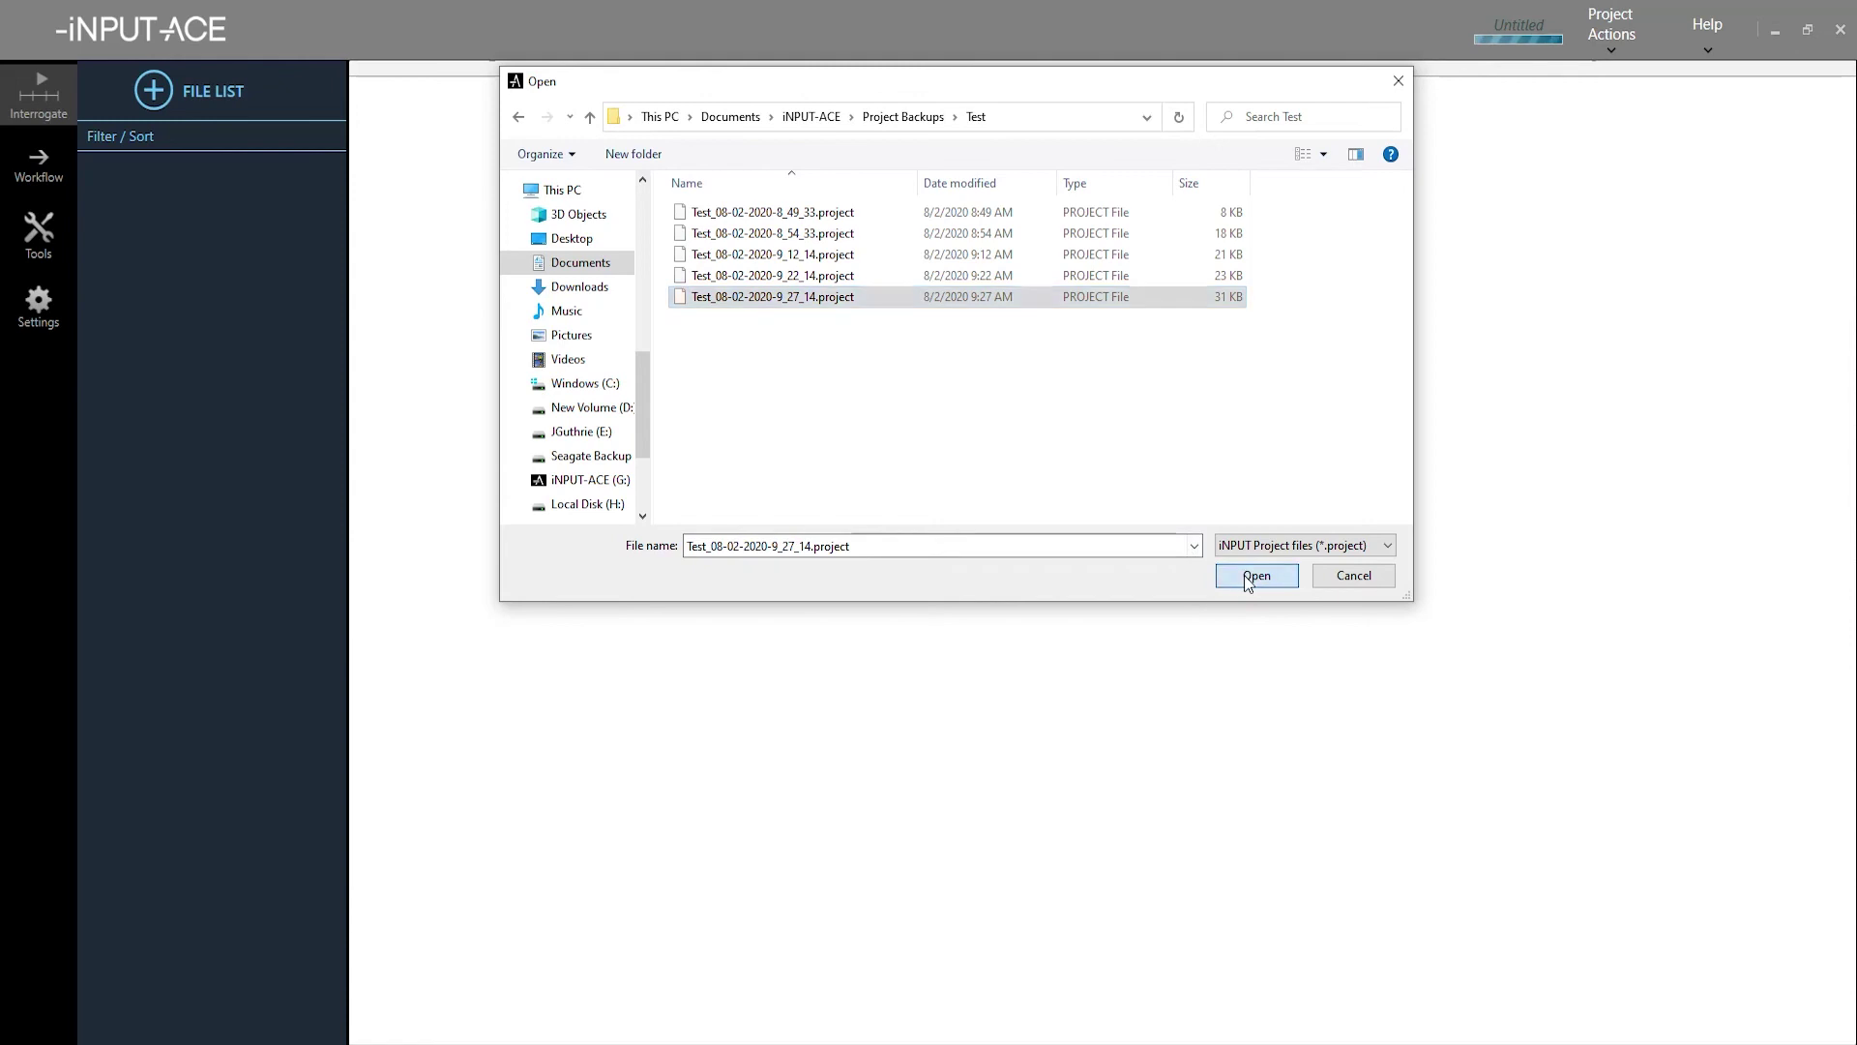